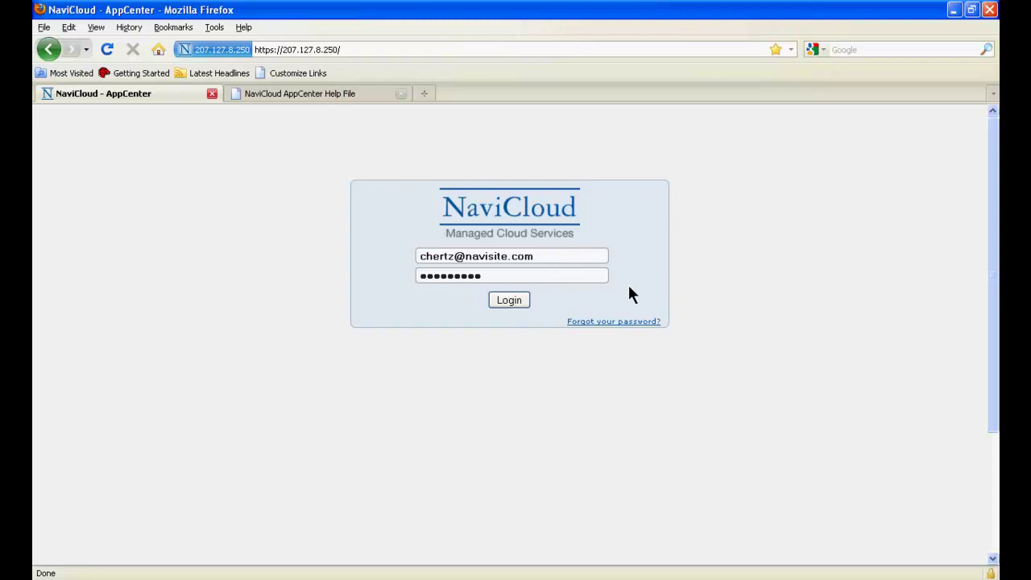
- Log in to AppCenter with the prefilled credentials and decline saving the password for now
left_click(509, 302)
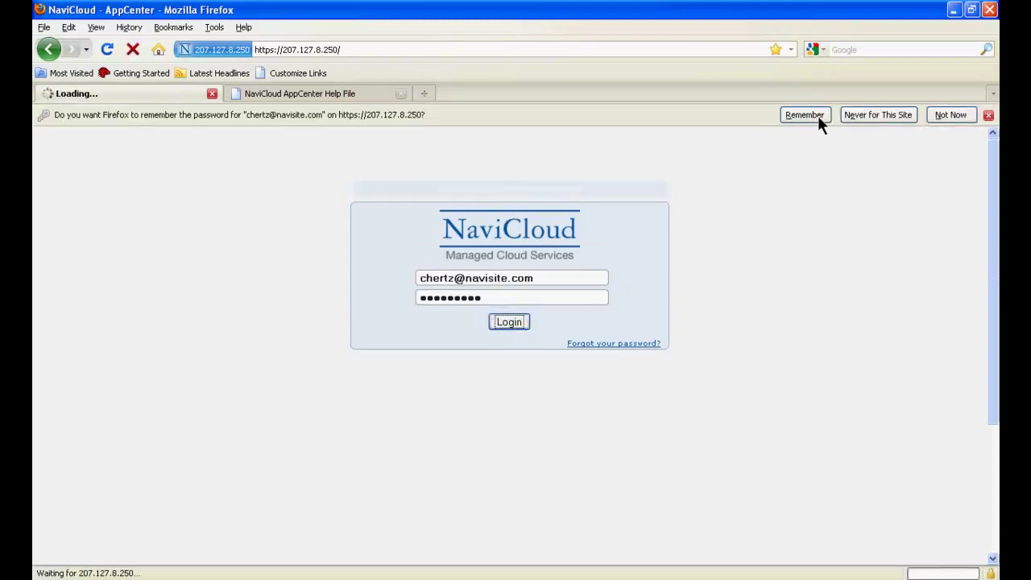
left_click(945, 113)
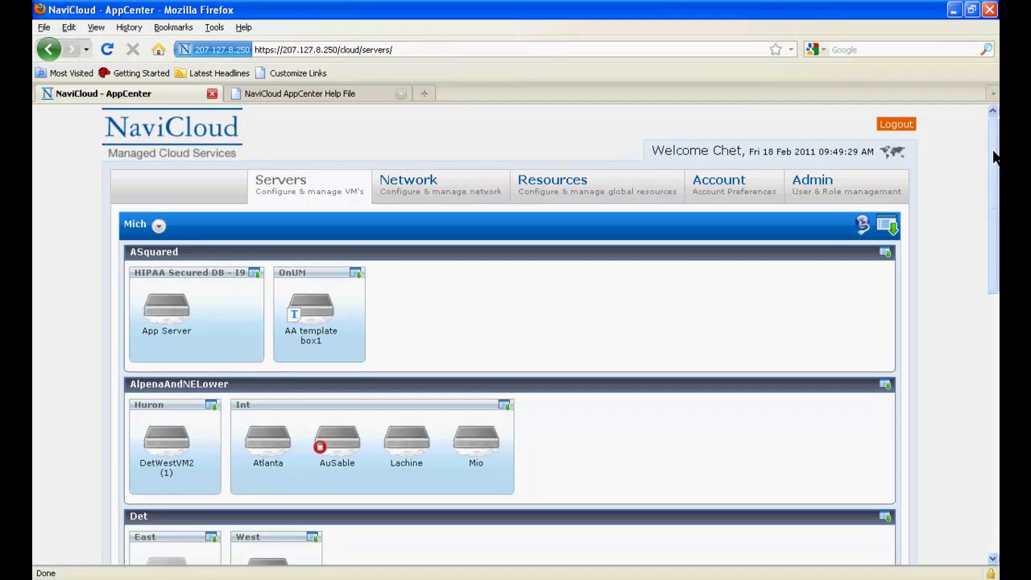
- Review the AppCenter help file's welcome page, including the latest functionality list and the visual navigation images
left_click_drag(995, 157, 995, 419)
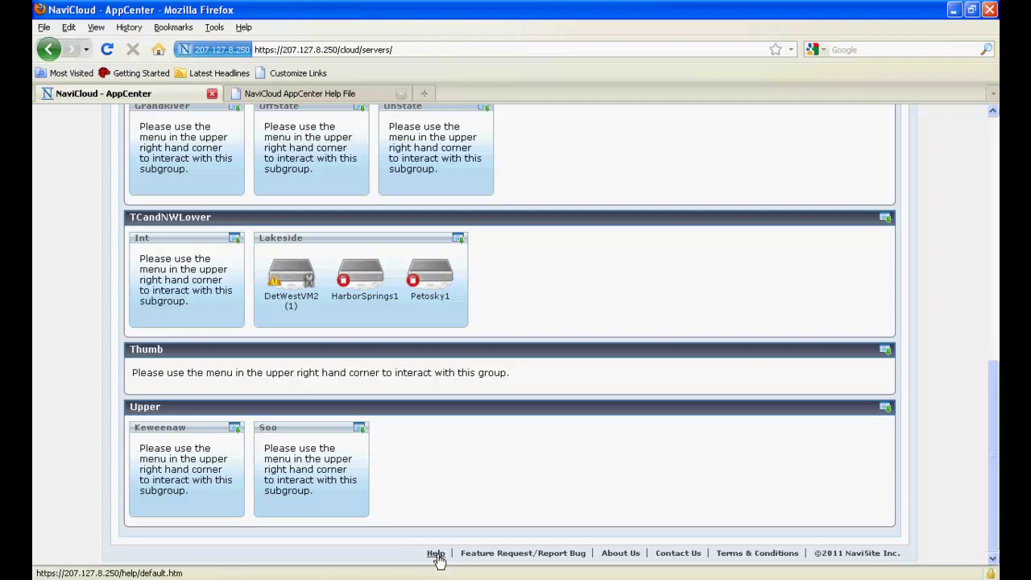
left_click(355, 91)
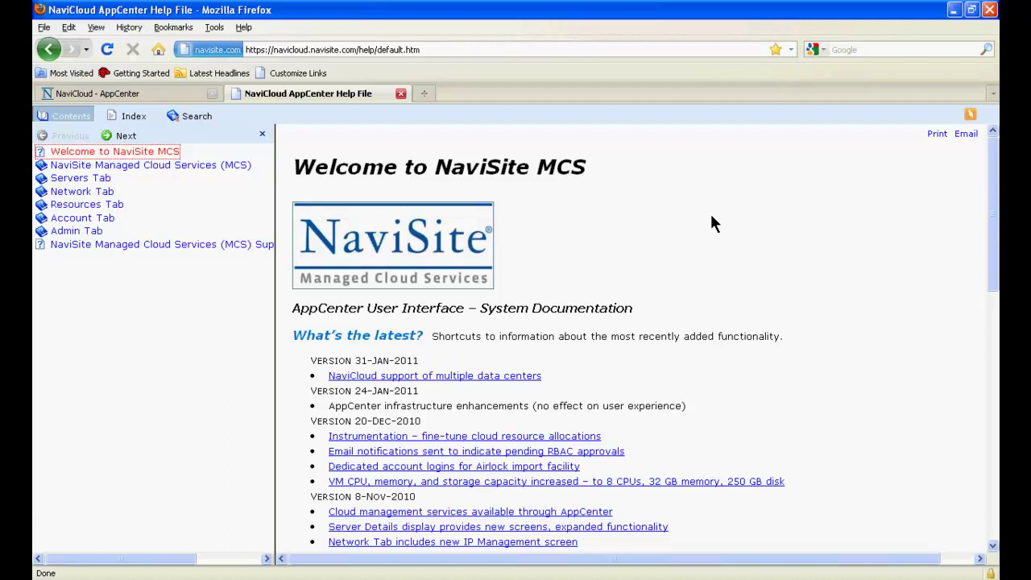
scroll(715, 212, "down", 5)
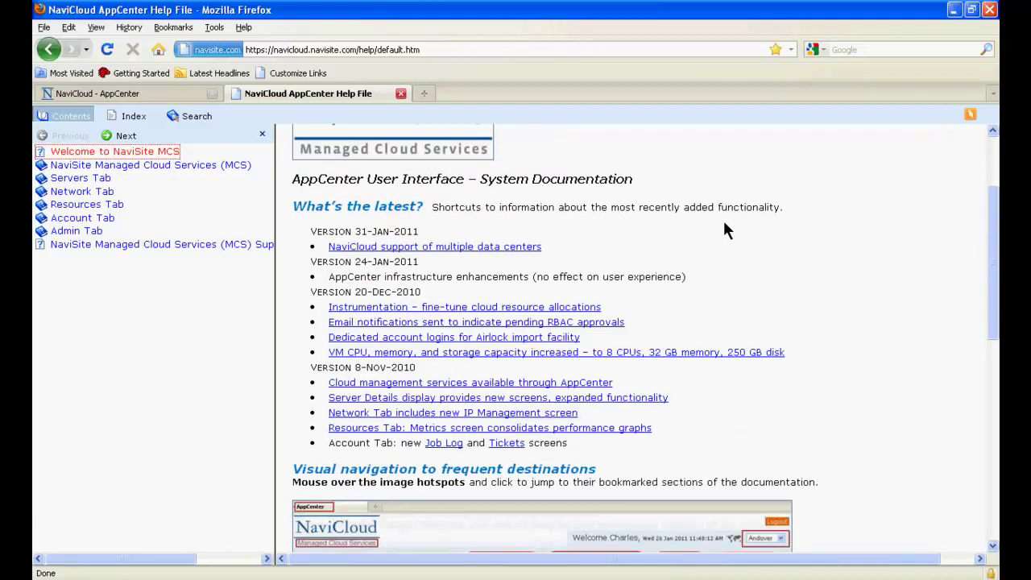
scroll(735, 229, "down", 3)
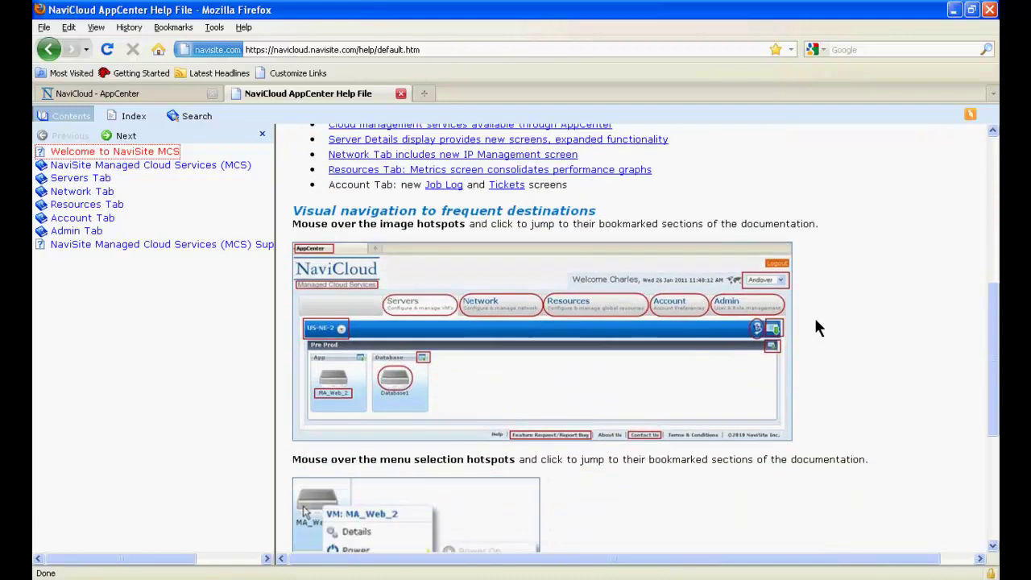
scroll(834, 254, "down", 4)
scroll(830, 262, "up", 4)
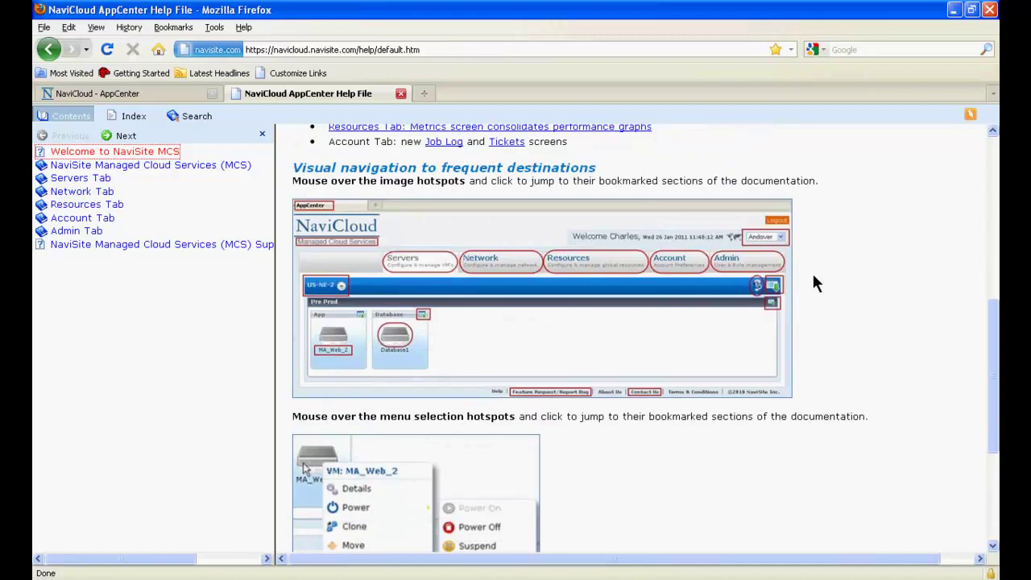
scroll(781, 298, "up", 4)
scroll(783, 299, "down", 1)
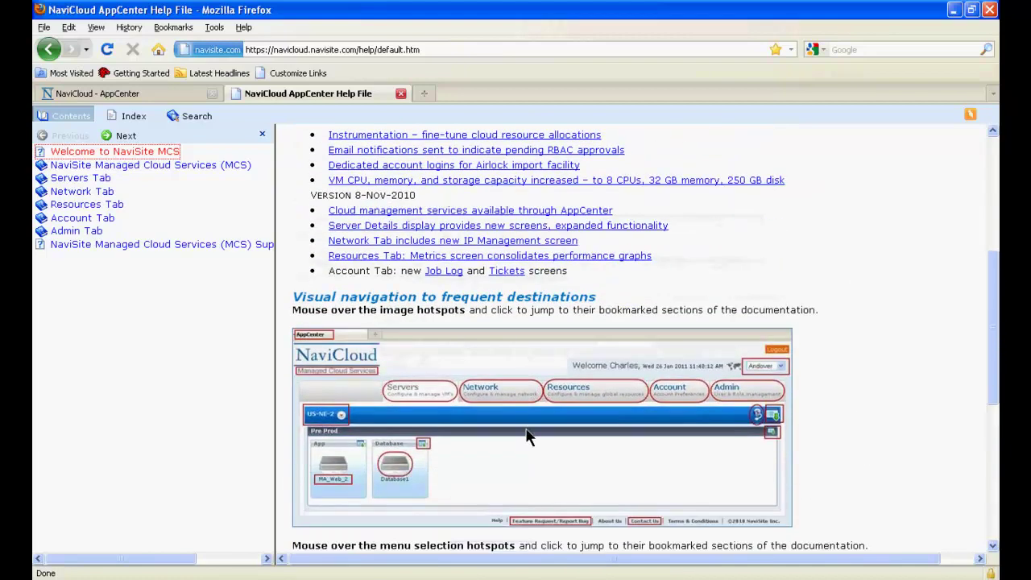
scroll(673, 336, "up", 5)
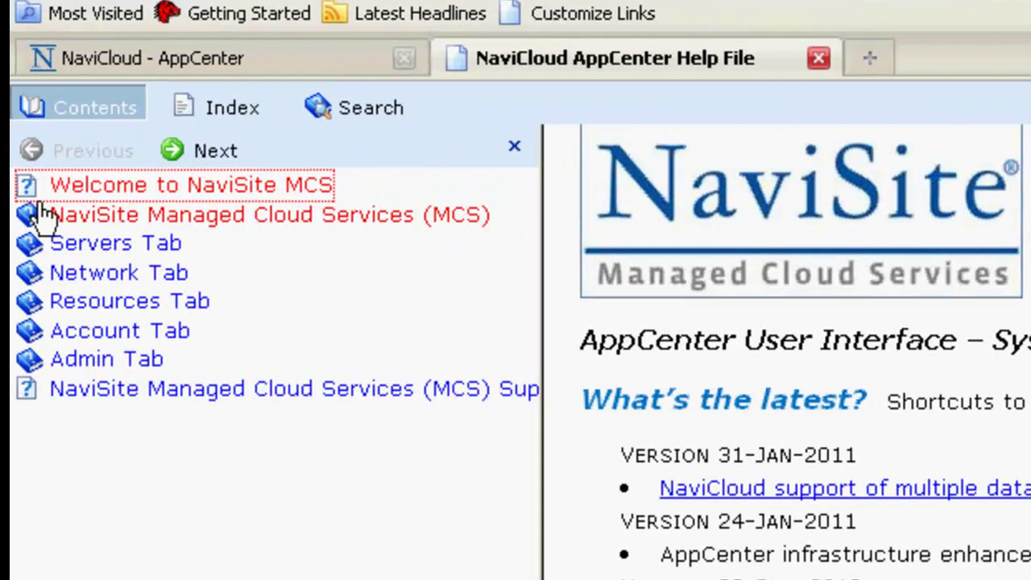
- Expand the NaviSite Managed Cloud Services (MCS) topic in the help contents and display the help index
left_click(42, 216)
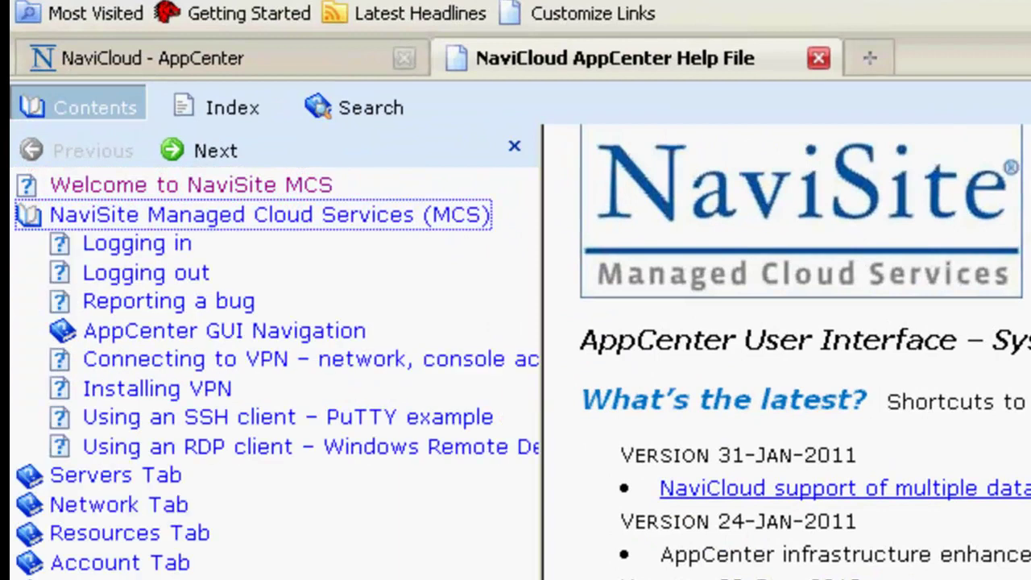
left_click(276, 109)
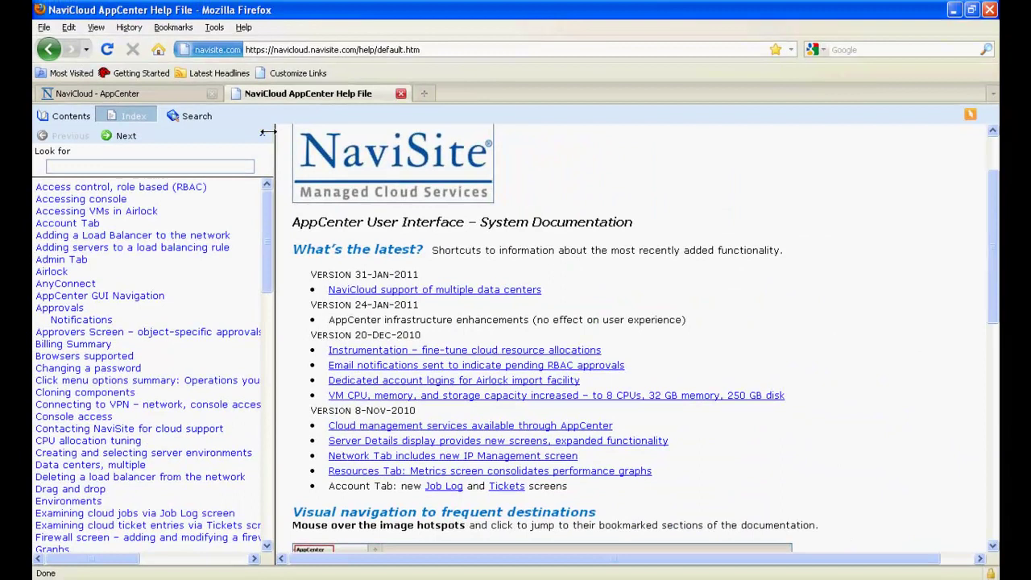
- Return to AppCenter and review the network's Firewall, Load Balance, Services and IP Management settings, ending on the firewall rules
left_click(91, 95)
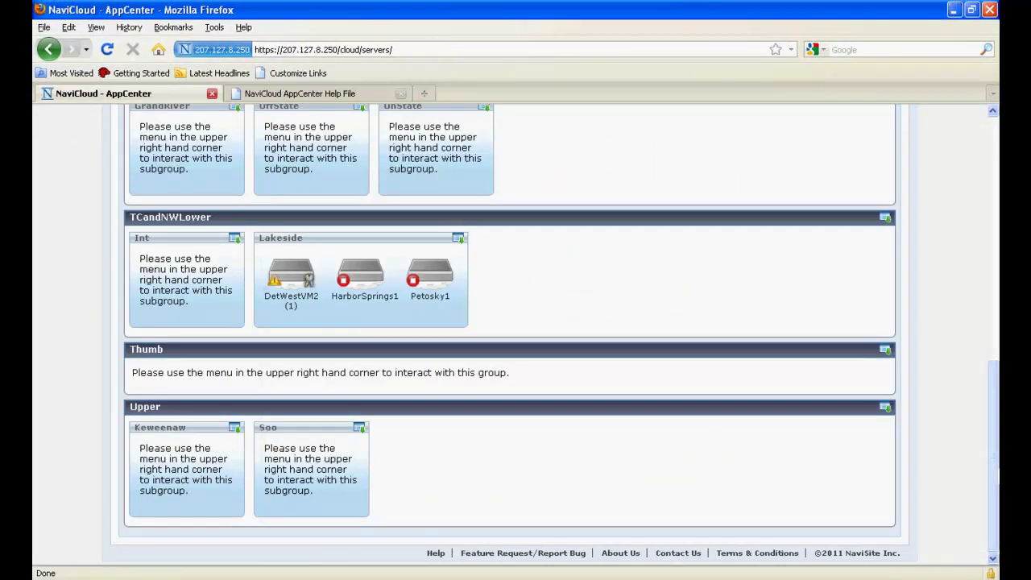
left_click_drag(998, 475, 996, 241)
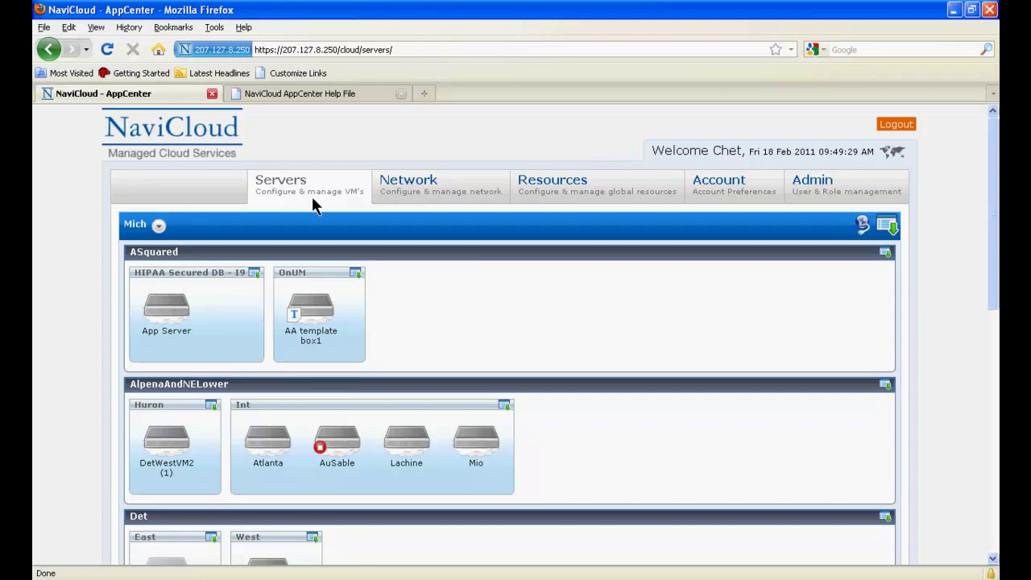
left_click(396, 192)
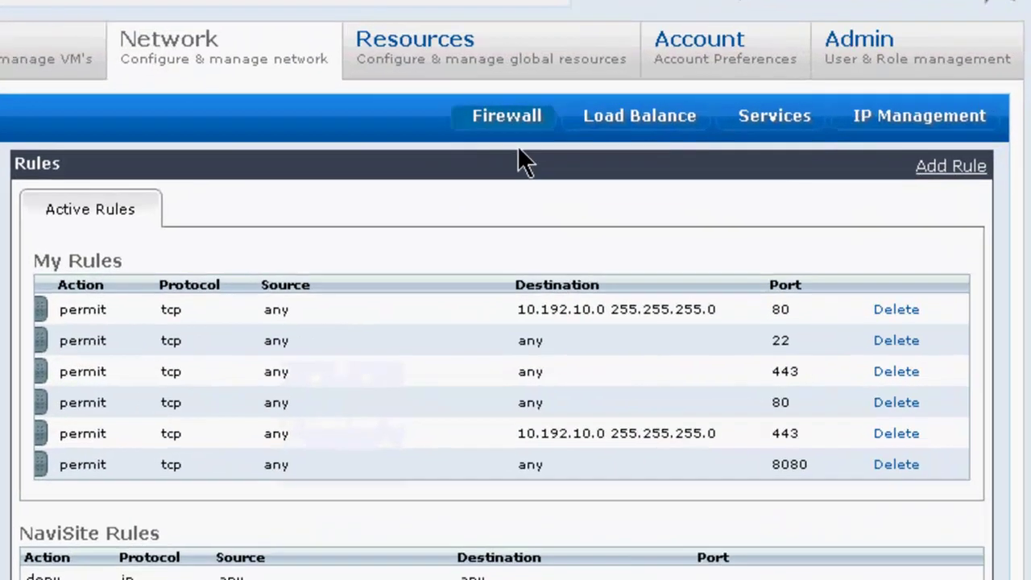
left_click(612, 139)
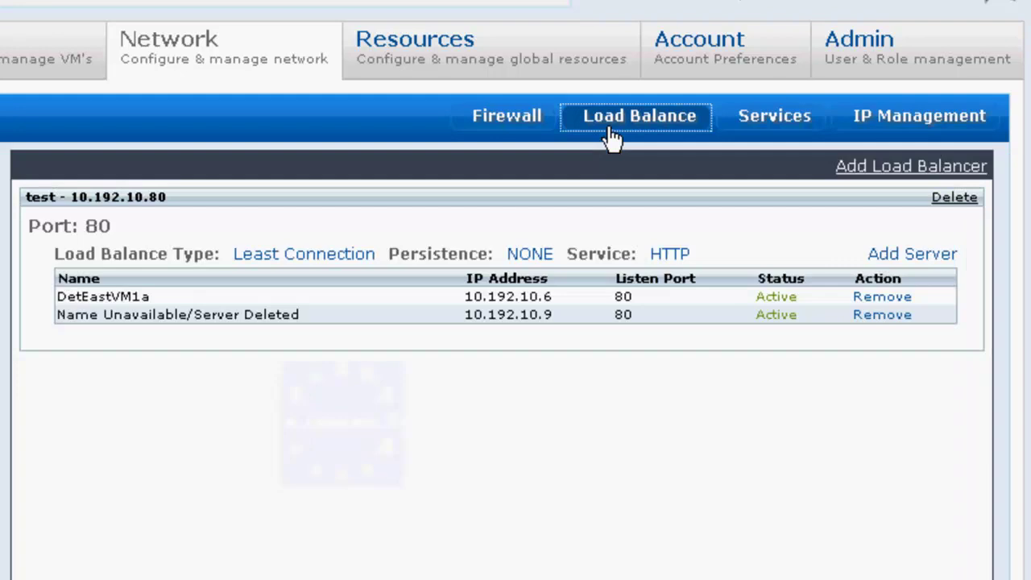
left_click(739, 135)
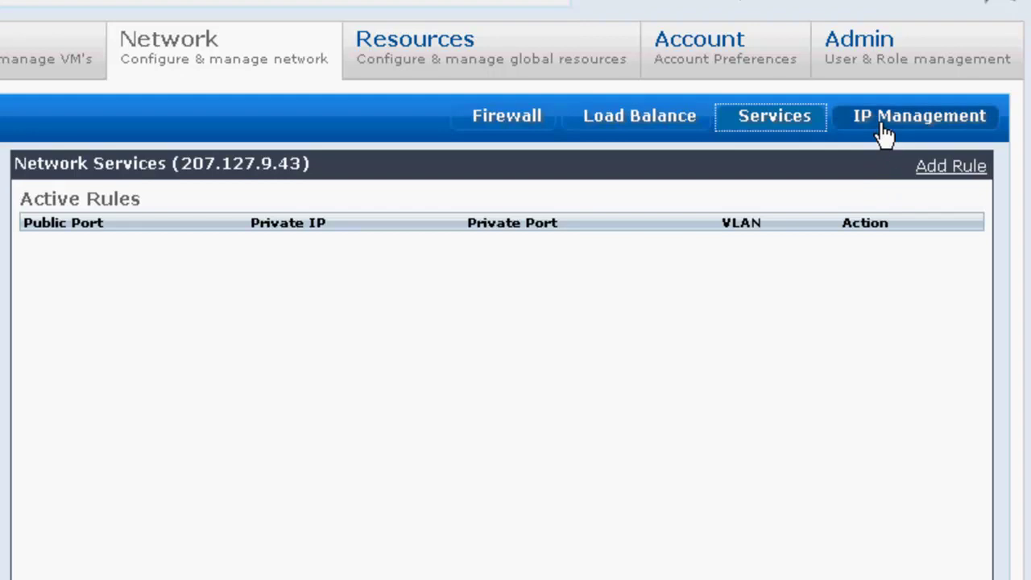
left_click(882, 125)
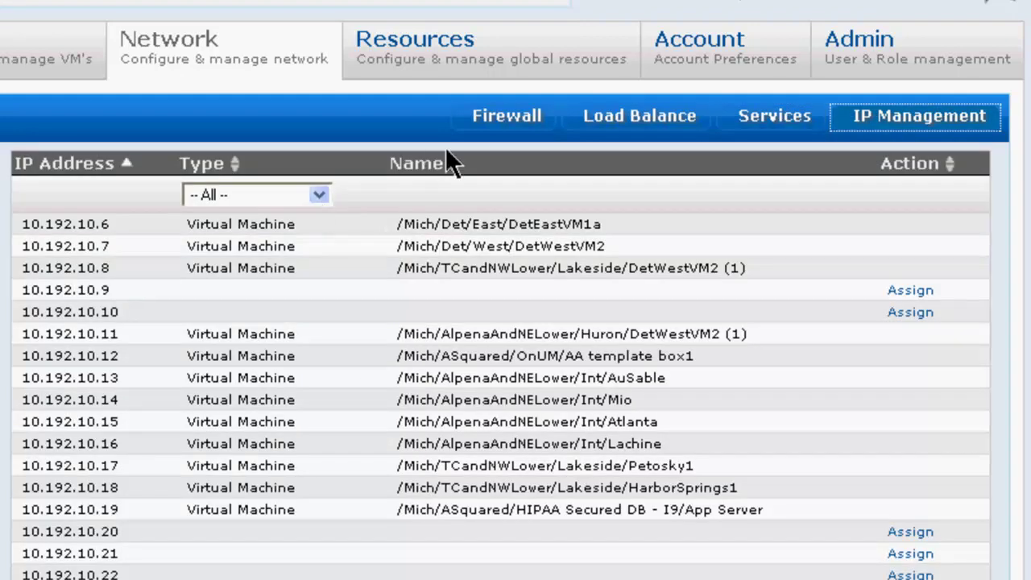
left_click(497, 127)
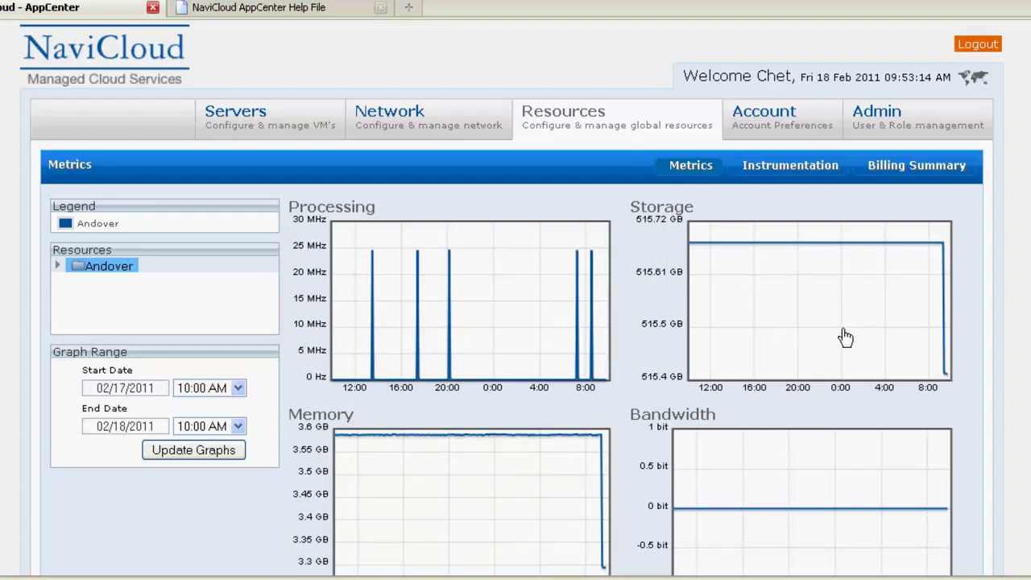
- Review the Instrumentation settings and the Billing Summary of the global resources
left_click(808, 169)
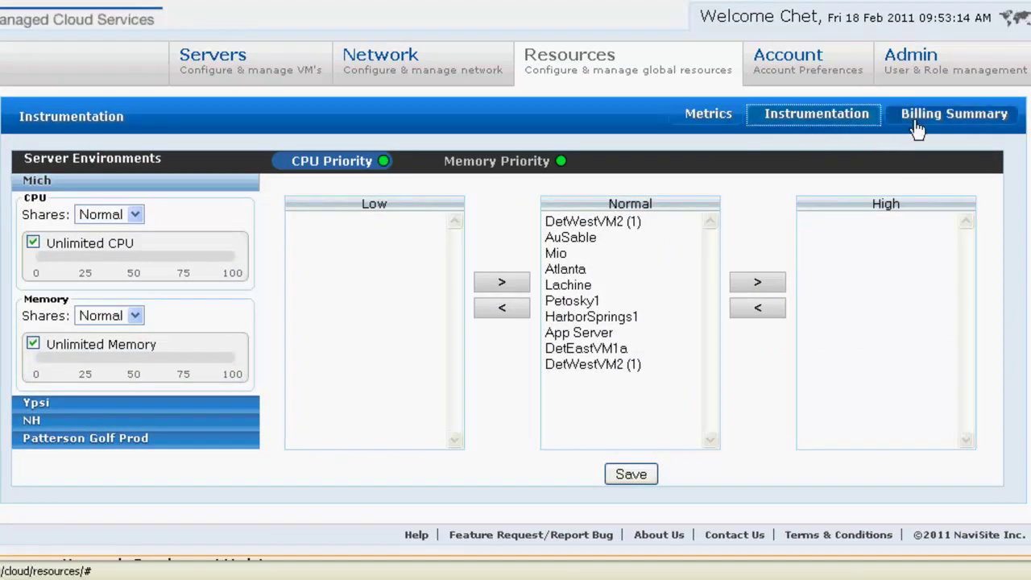
left_click(918, 129)
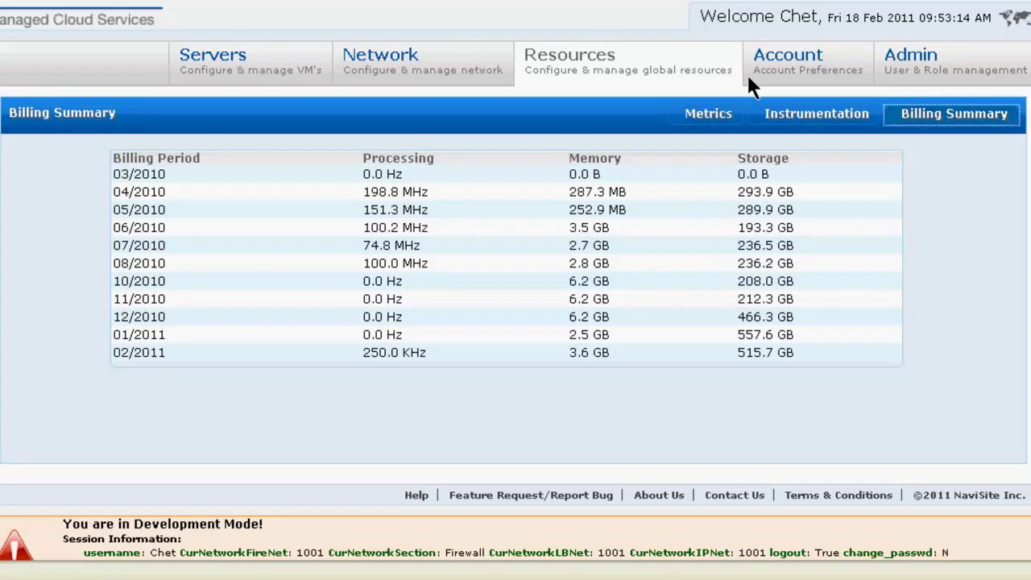
- View the password change form in the account preferences and the pending job approvals
left_click(798, 66)
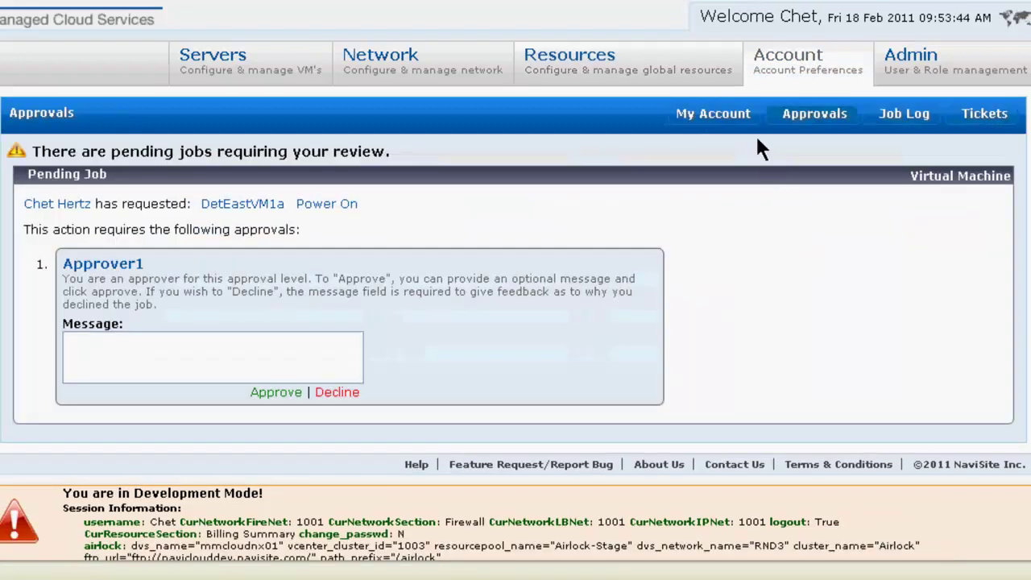
left_click(751, 129)
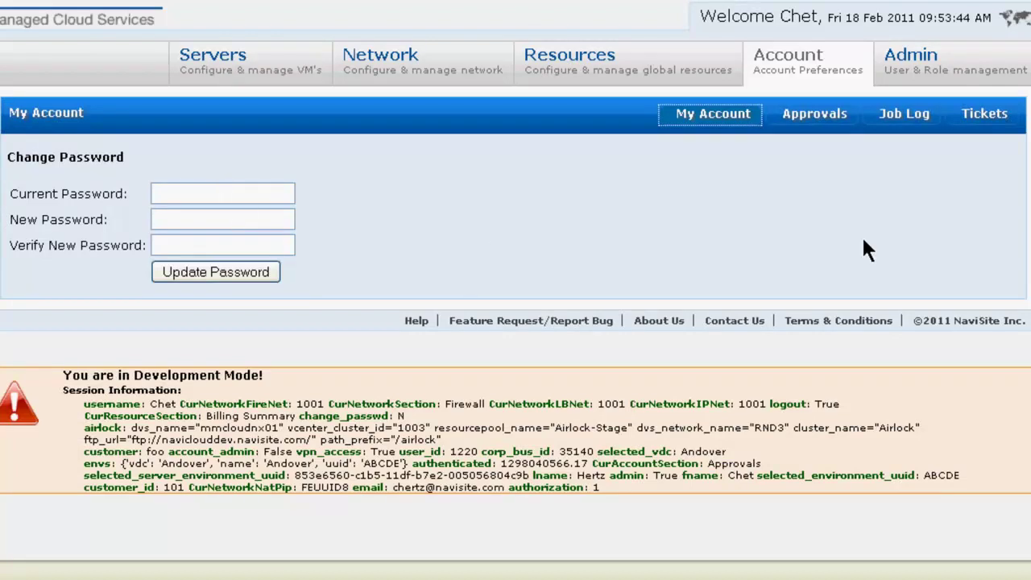
left_click(815, 114)
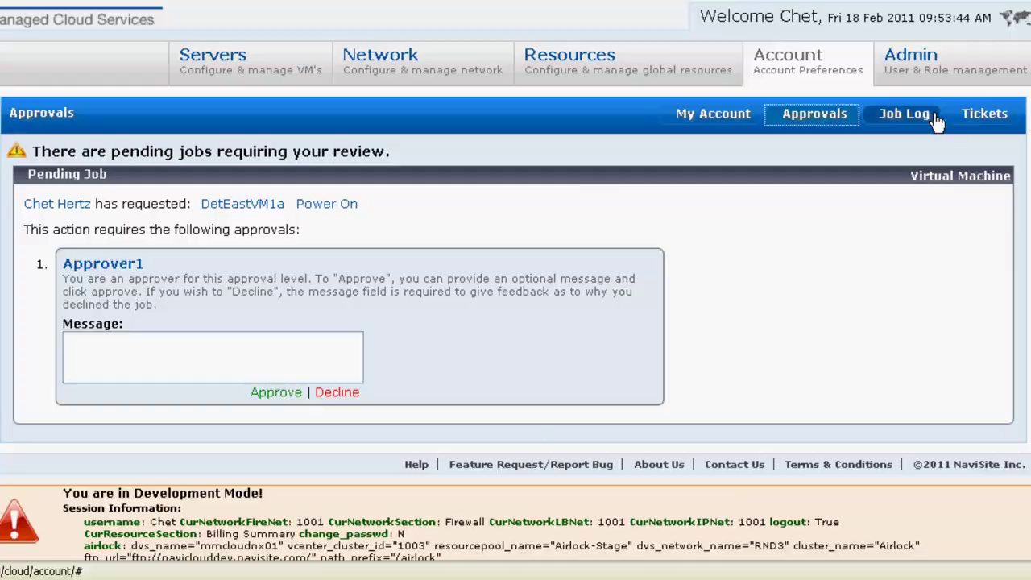
- Examine the details of the most recent DetEastVM1a Power Off job in the Job Log and view the Tickets list
left_click(904, 114)
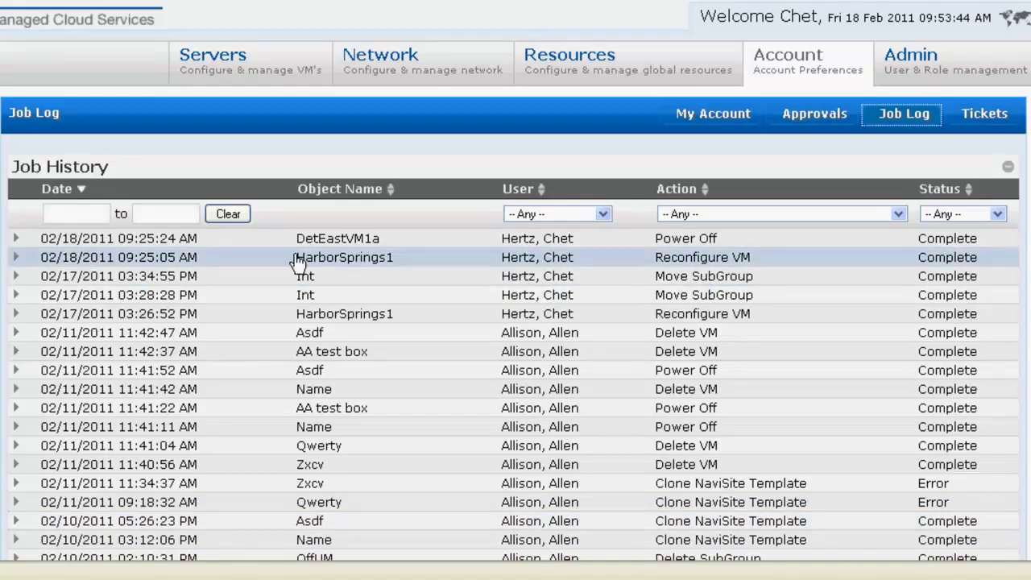
left_click(15, 238)
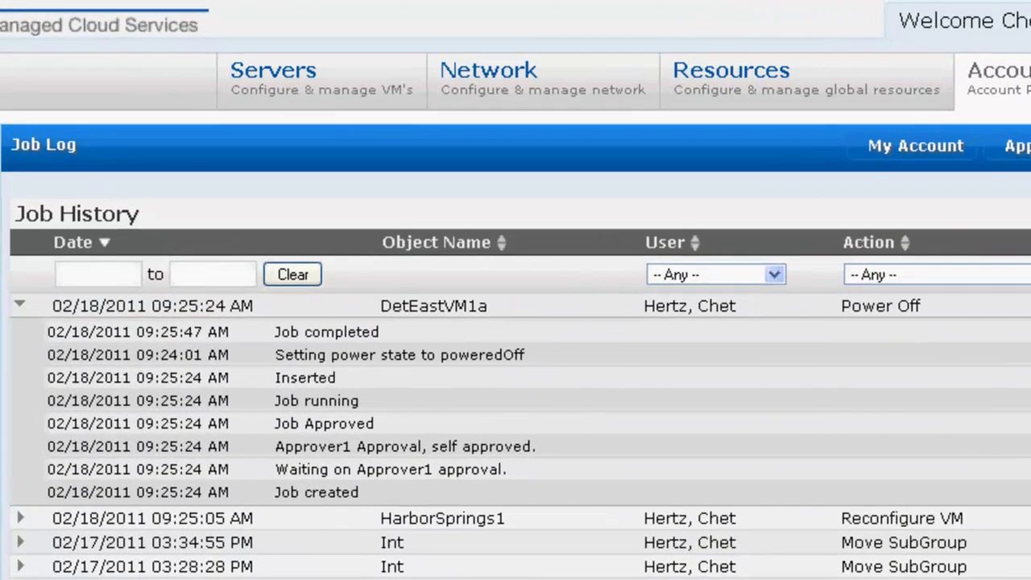
left_click(1030, 163)
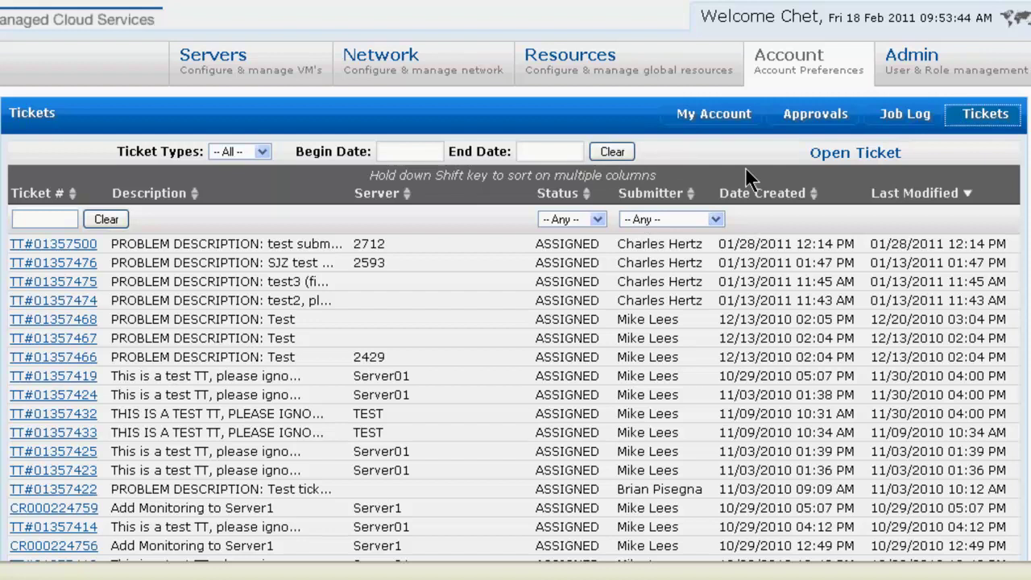
- Review the Admin area's Users, Approvers, Workflow and Policy settings
left_click(928, 65)
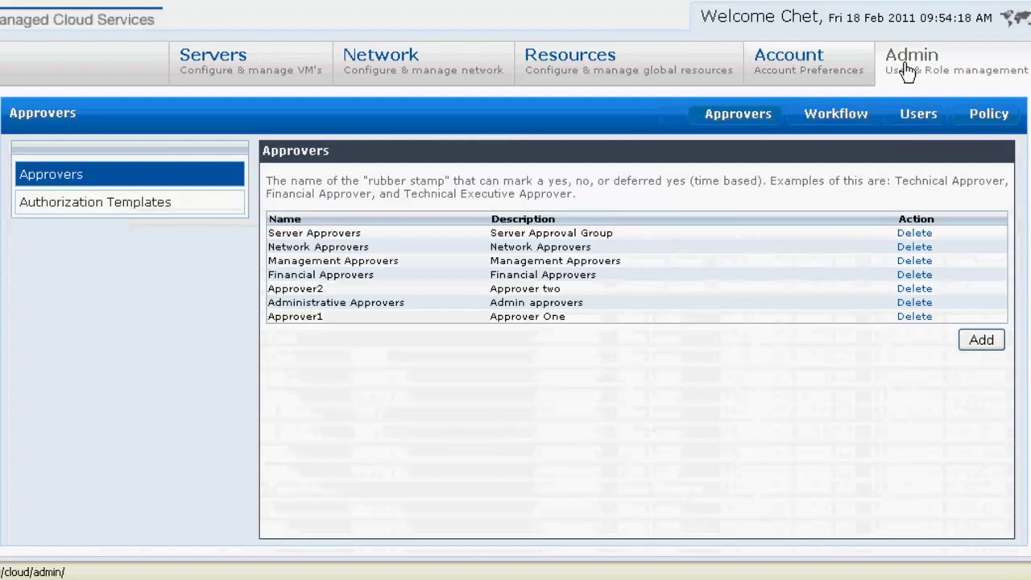
left_click(909, 119)
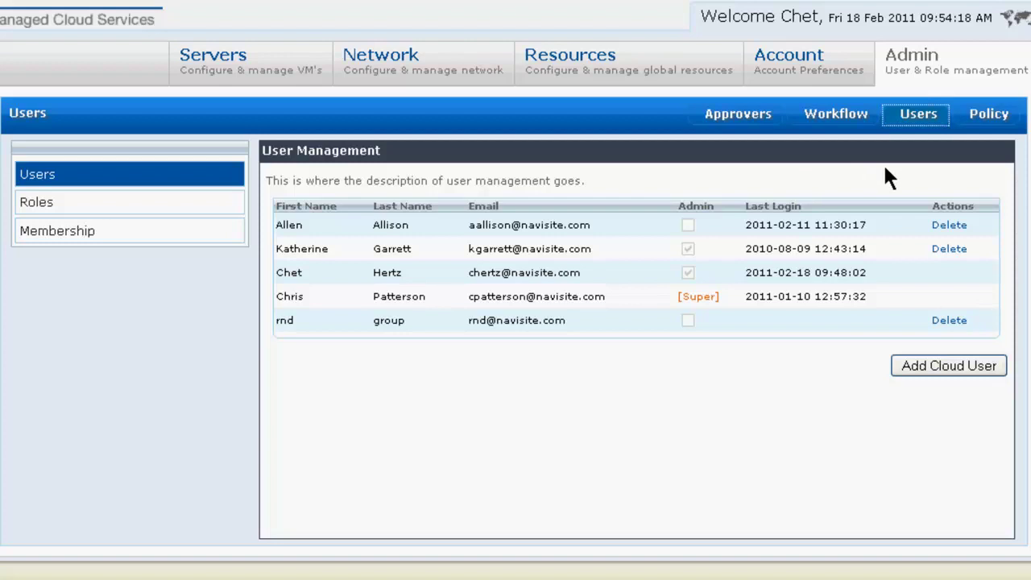
left_click(721, 121)
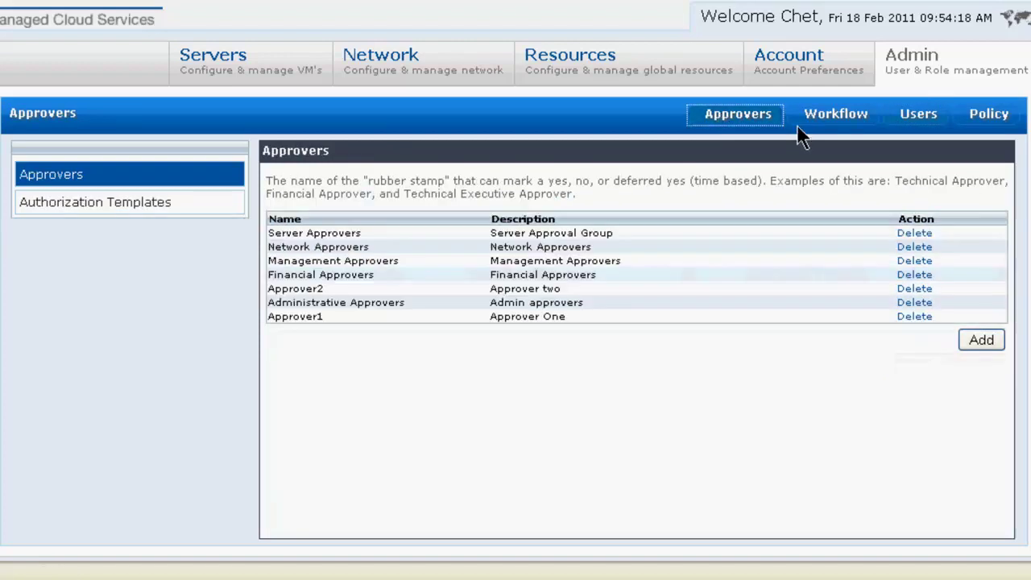
left_click(806, 127)
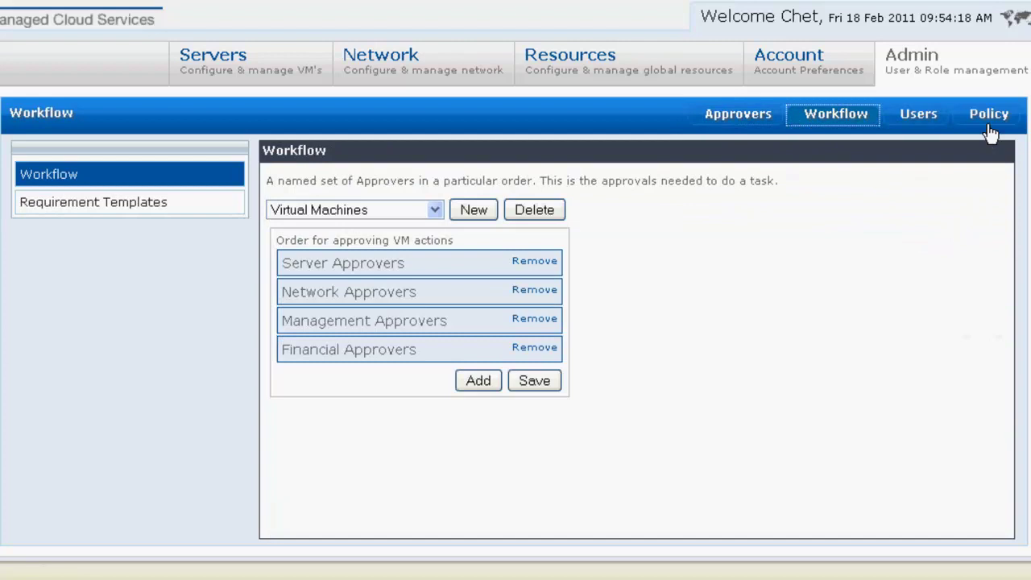
left_click(987, 127)
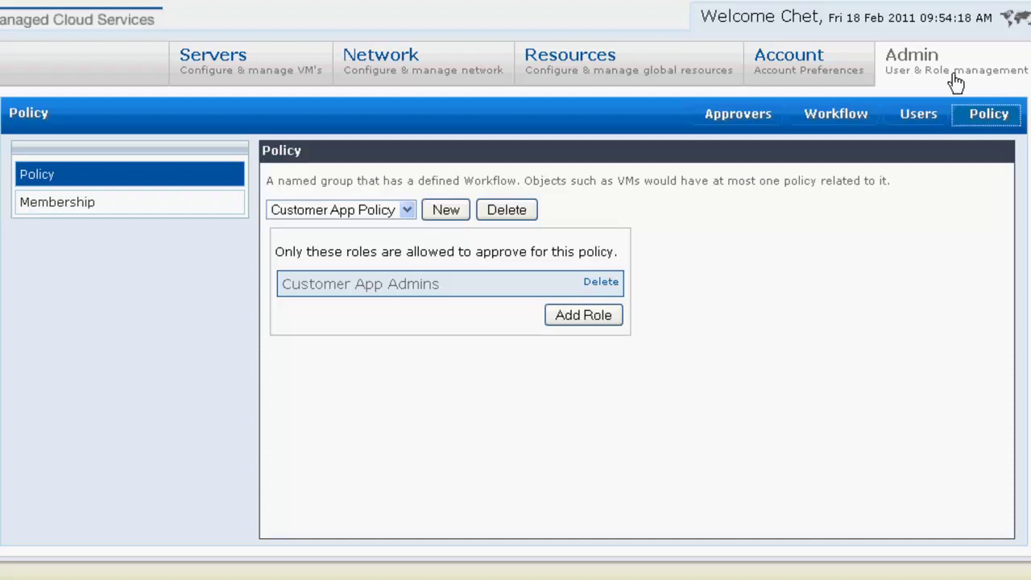
- Return to the servers overview and look at the available server environments and the actions offered for the Mich environment
left_click(235, 65)
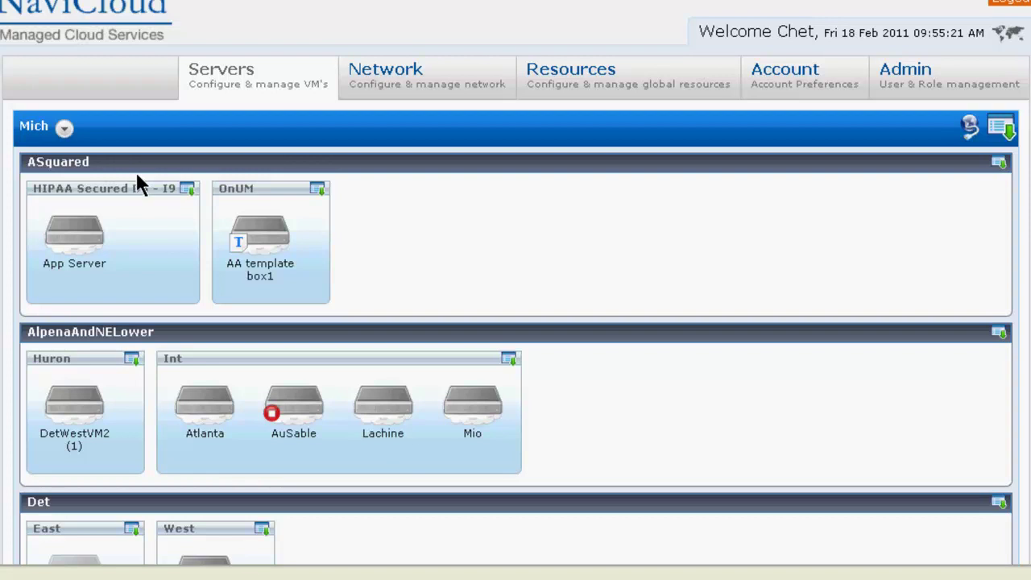
left_click(65, 130)
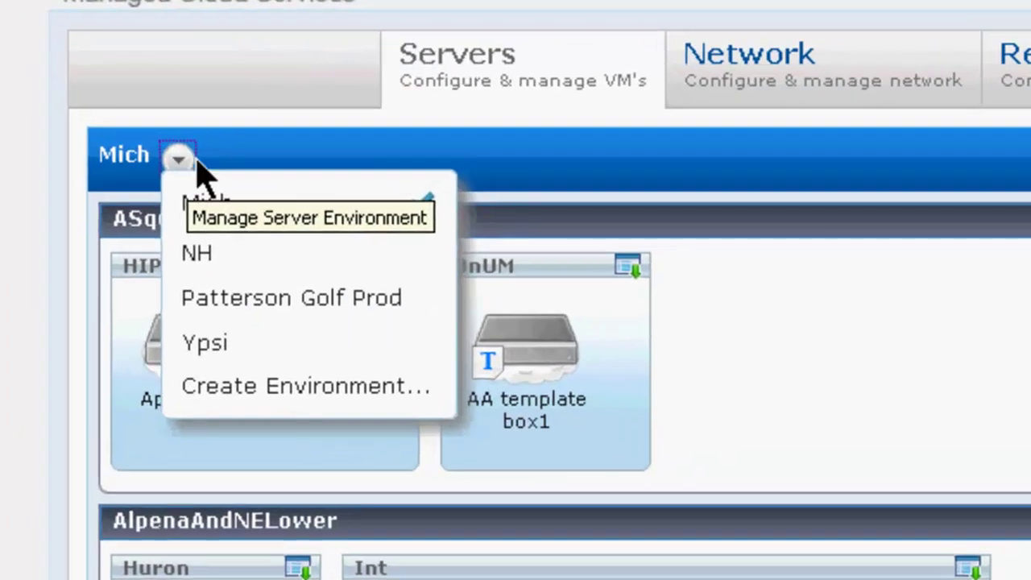
left_click(242, 155)
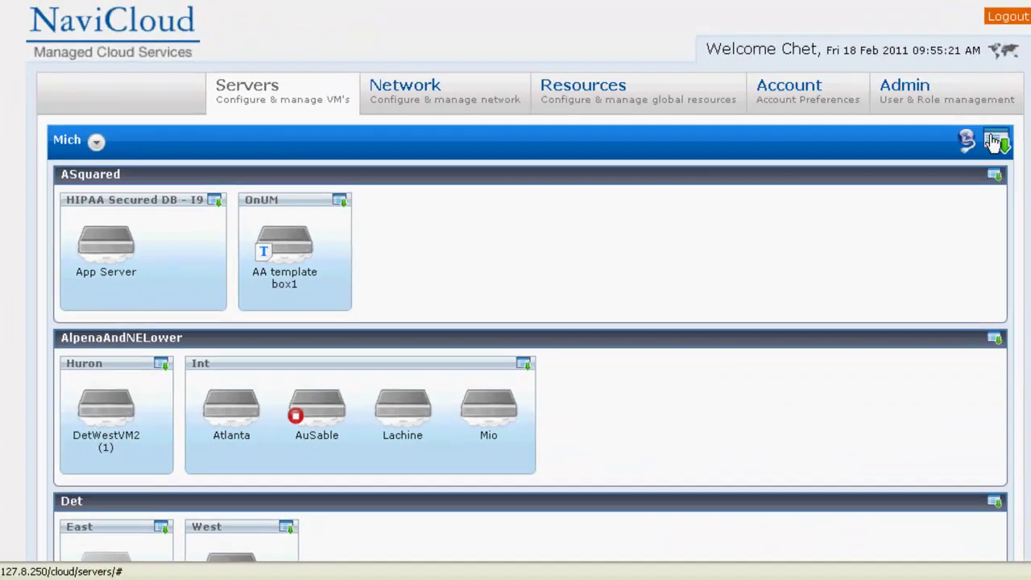
left_click(995, 141)
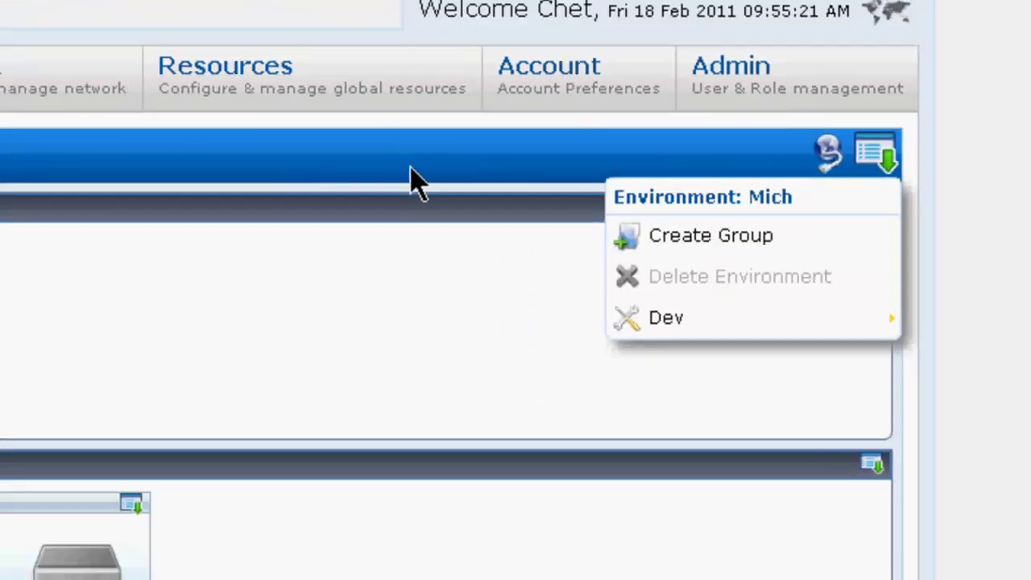
left_click(271, 178)
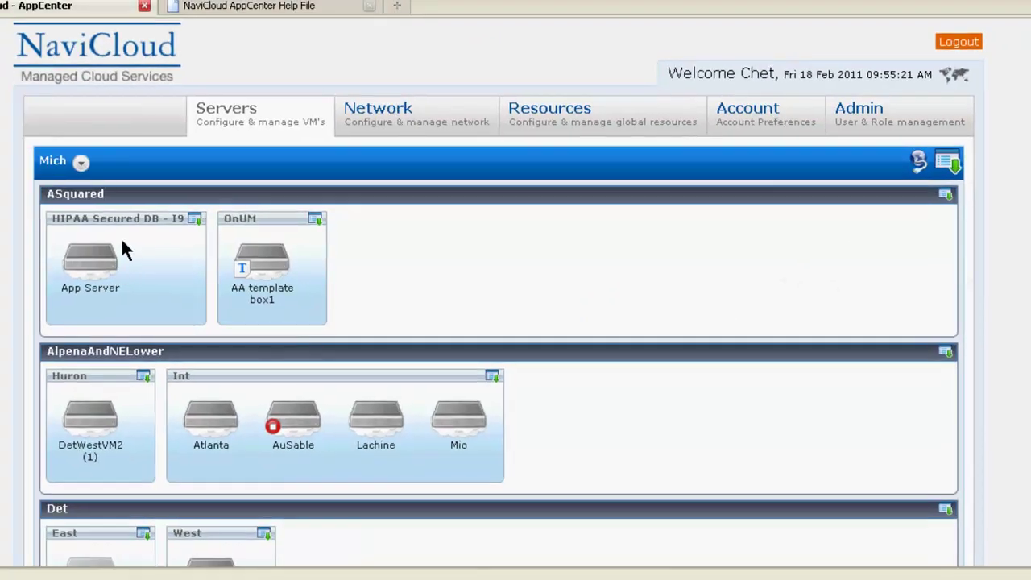
- Look at the actions offered for the ASquared group and for its OnUM subgroup
left_click(944, 197)
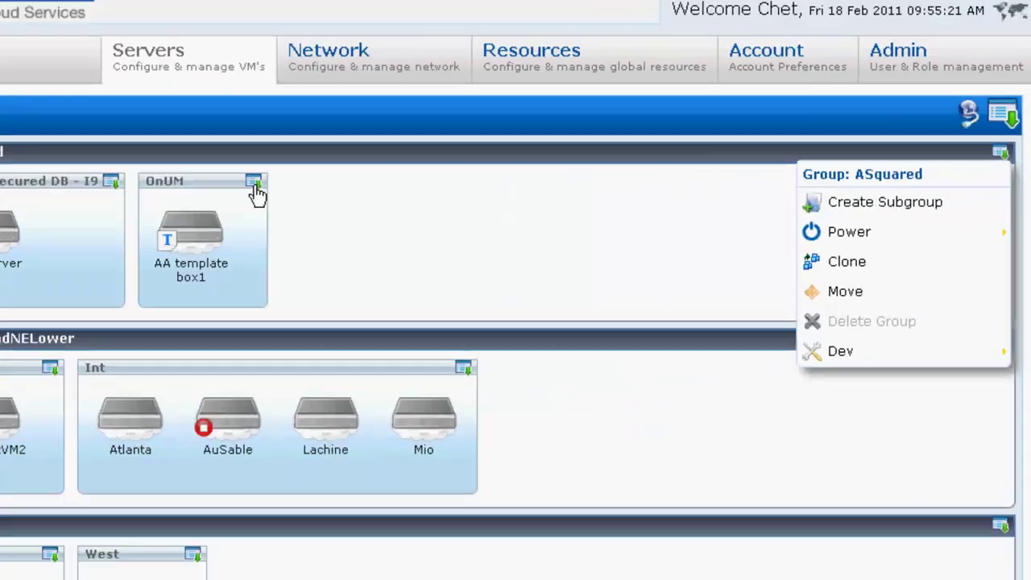
left_click(254, 185)
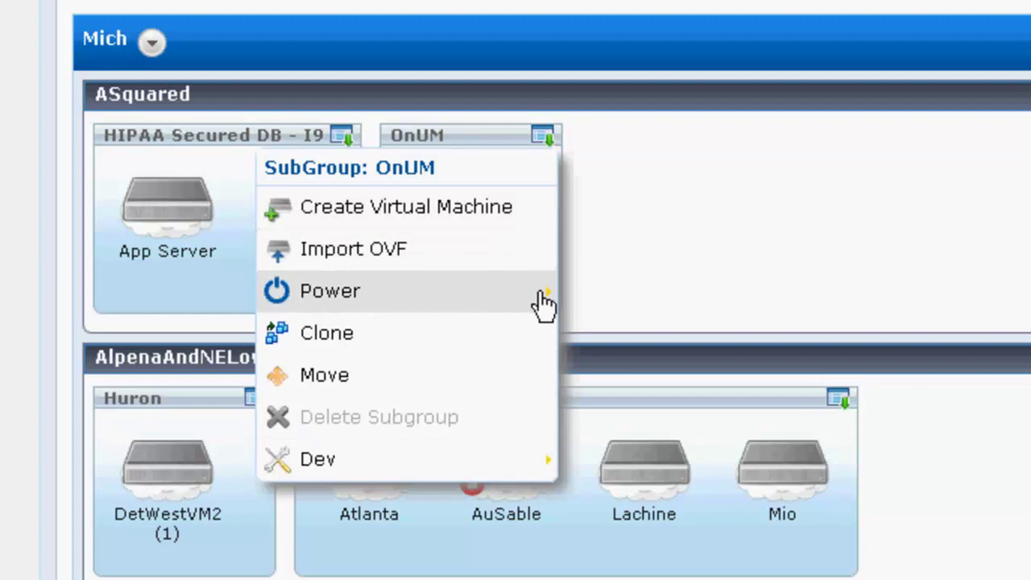
left_click(1005, 226)
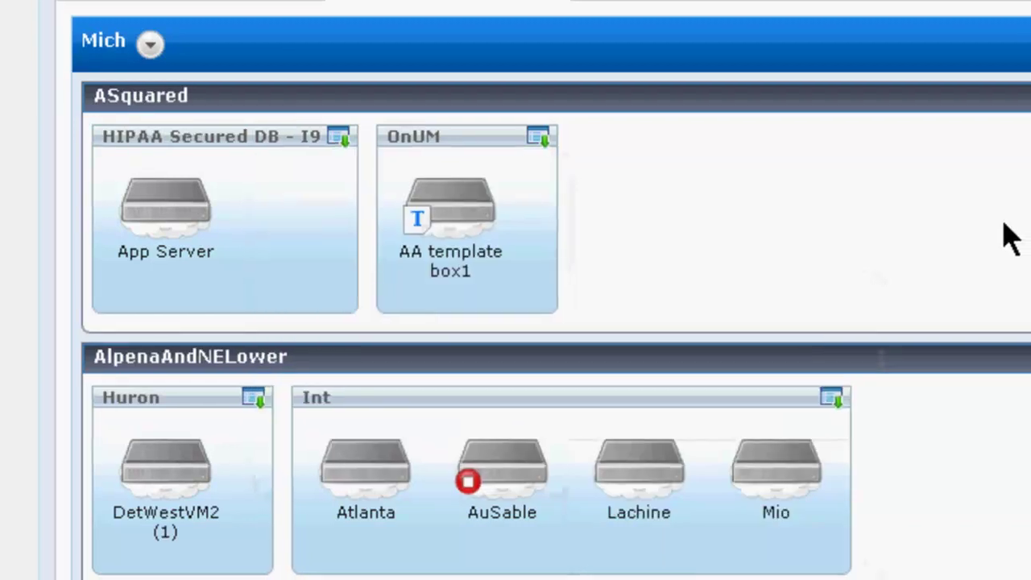